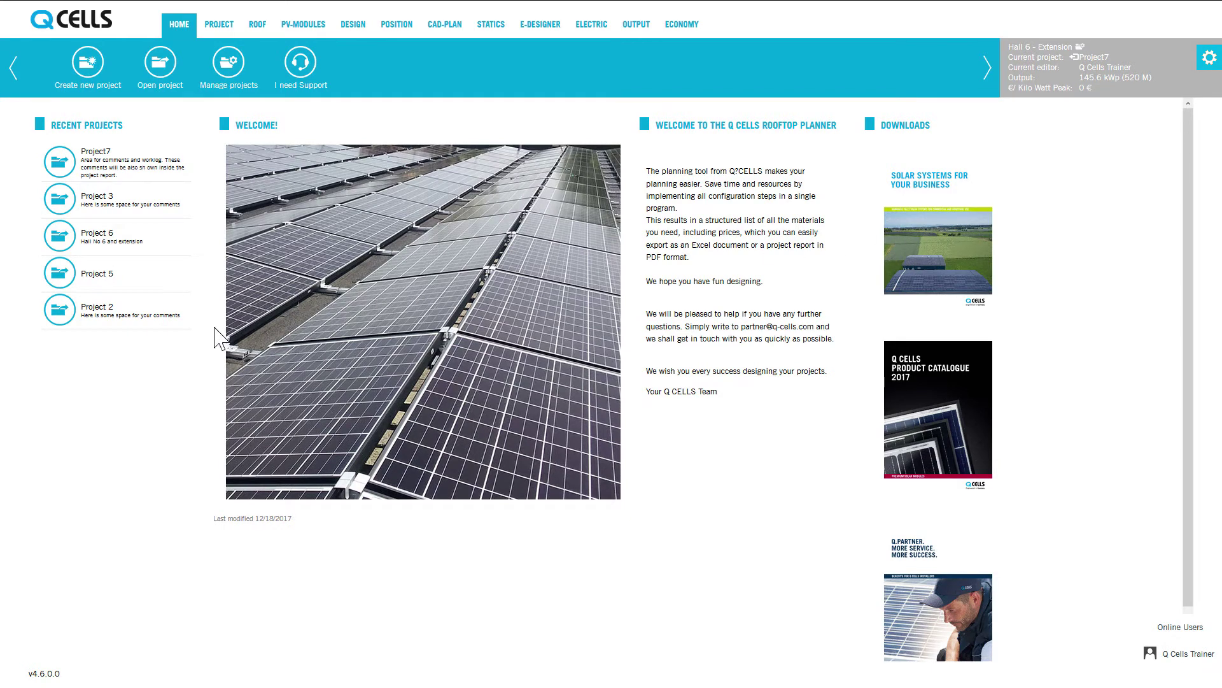
Check and close the roof list, then open settings and dismiss the language list unchanged
click(1083, 48)
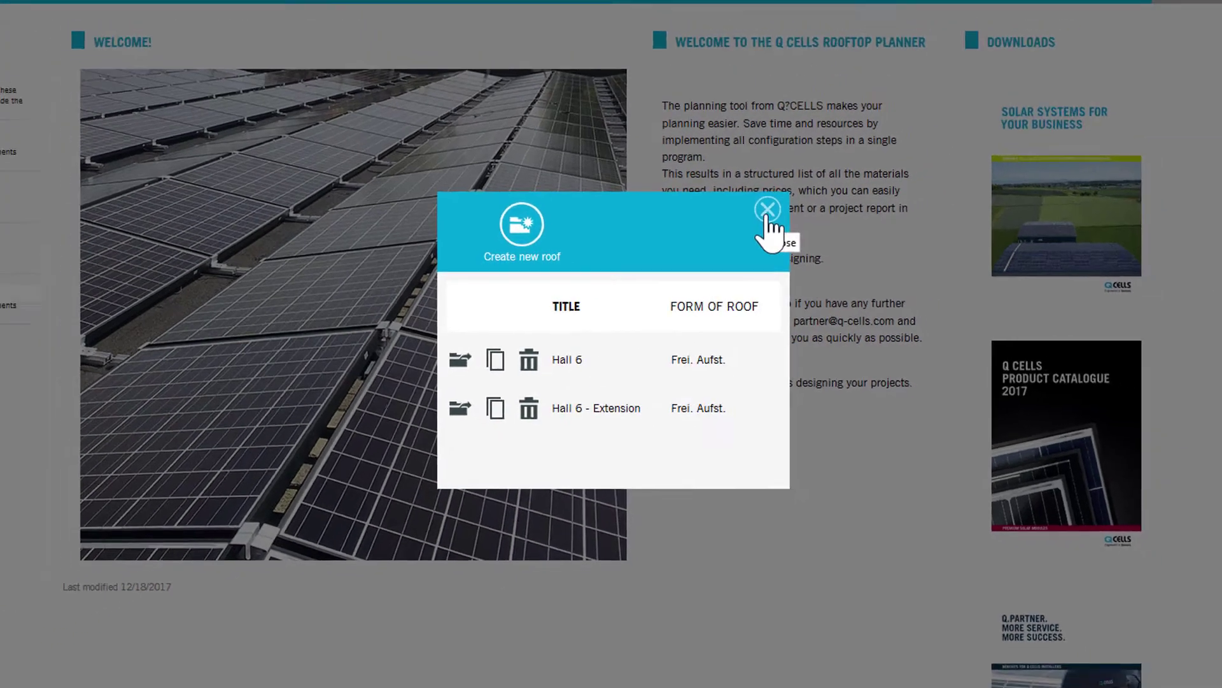
click(797, 185)
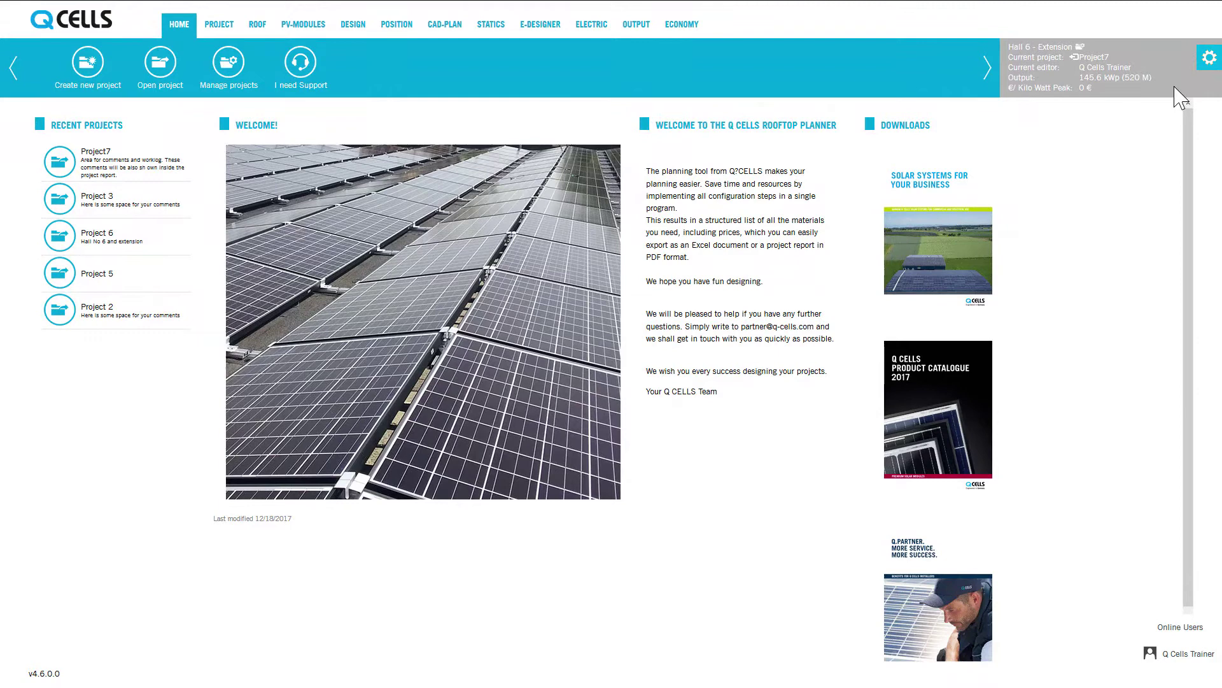
click(1208, 62)
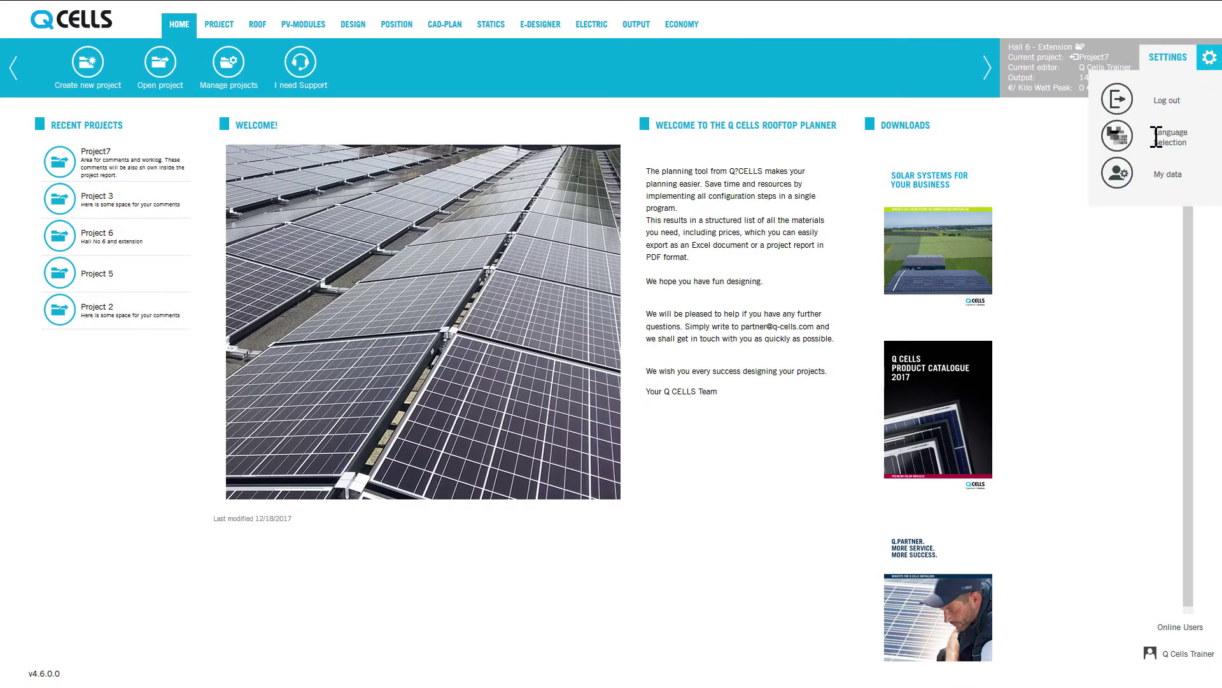
click(1118, 137)
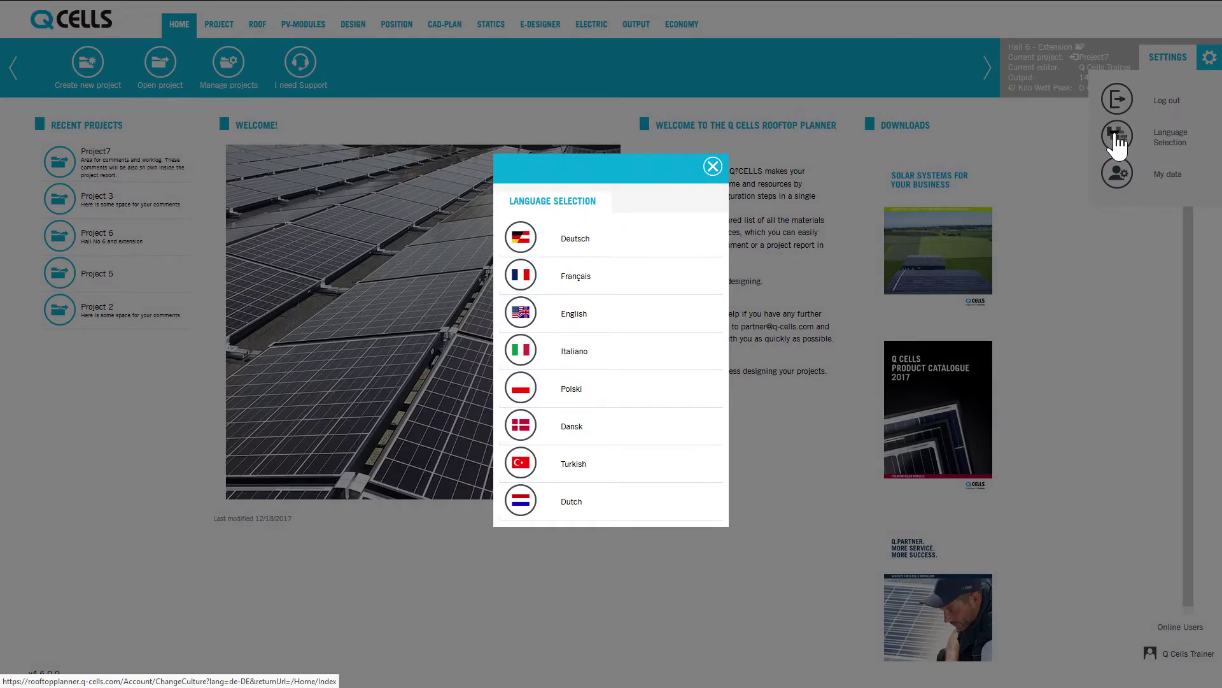
click(710, 167)
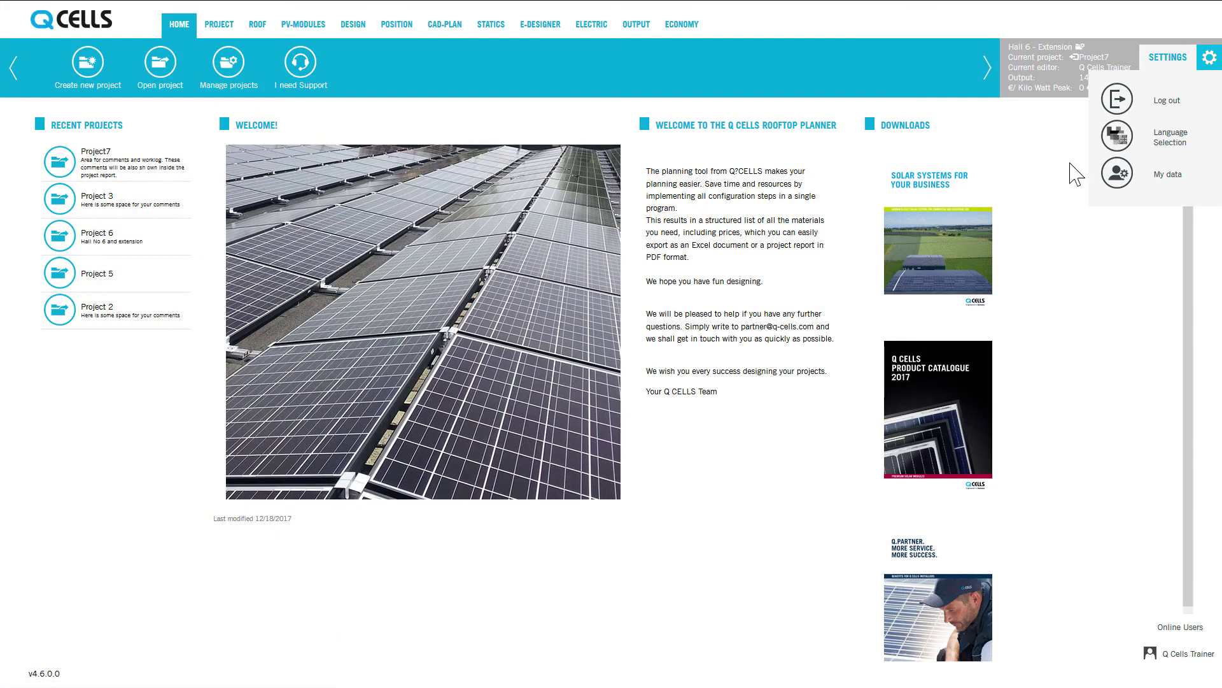
Open My data, look through the Stammdaten form and text blocks, then close it unchanged
click(1119, 178)
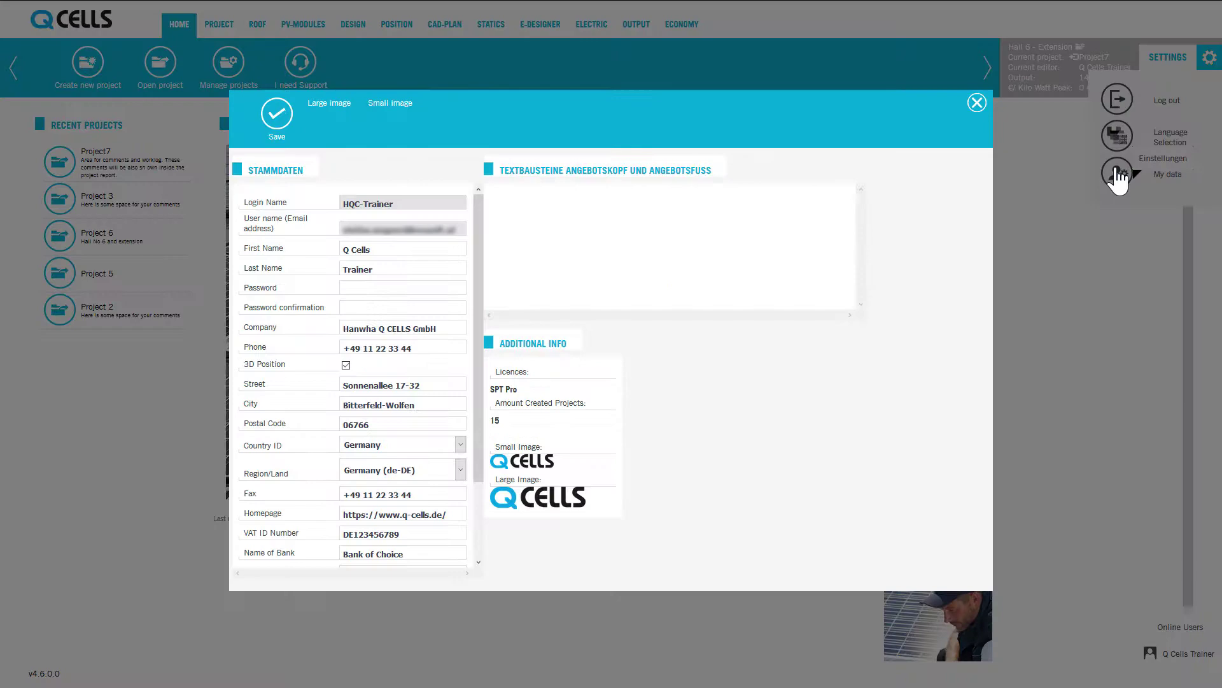
scroll(411, 300, down, 3)
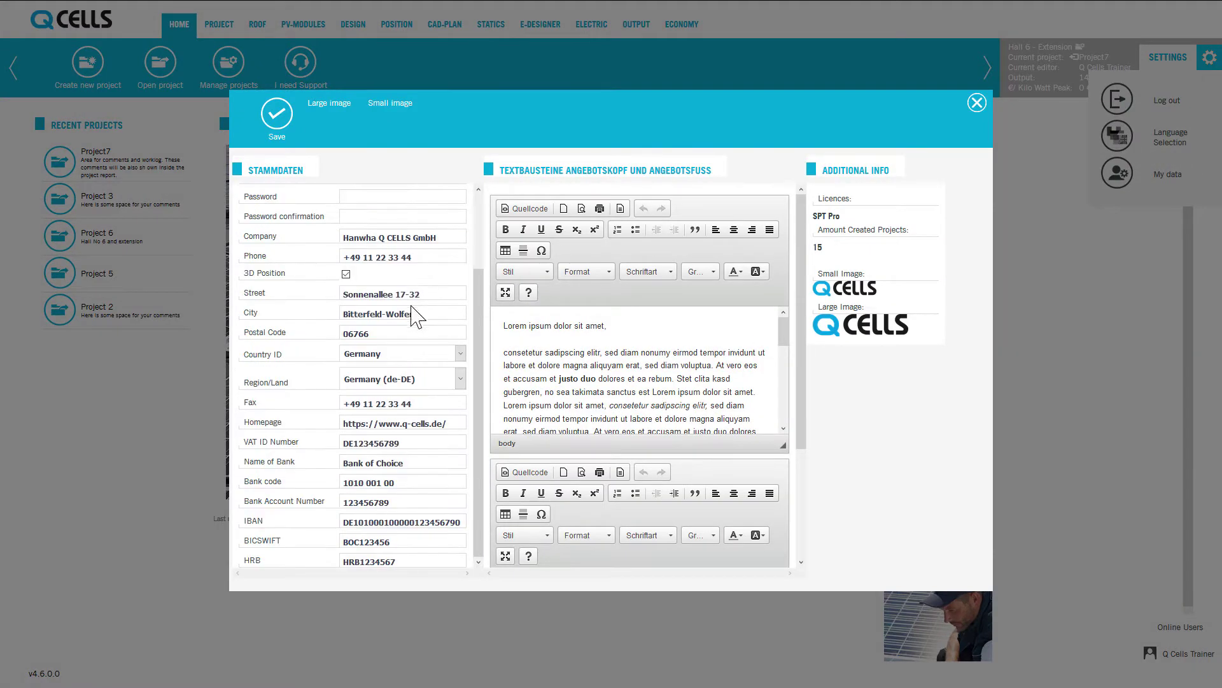
scroll(409, 306, up, 3)
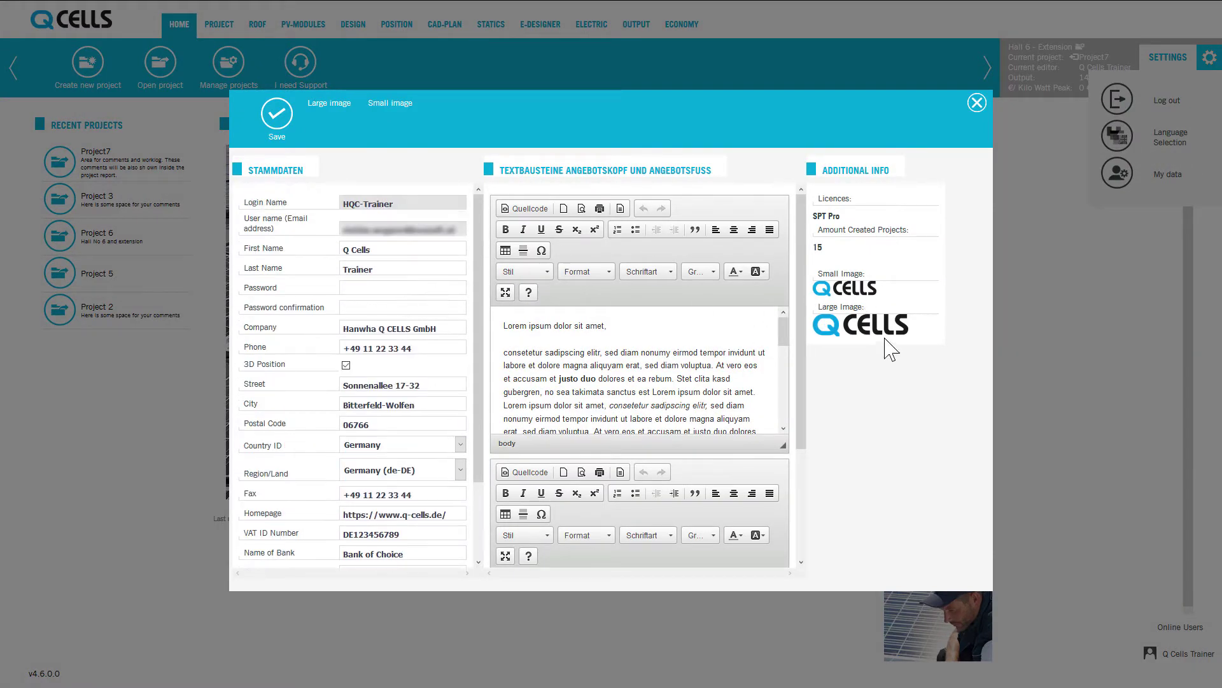
scroll(714, 369, down, 3)
scroll(714, 369, up, 3)
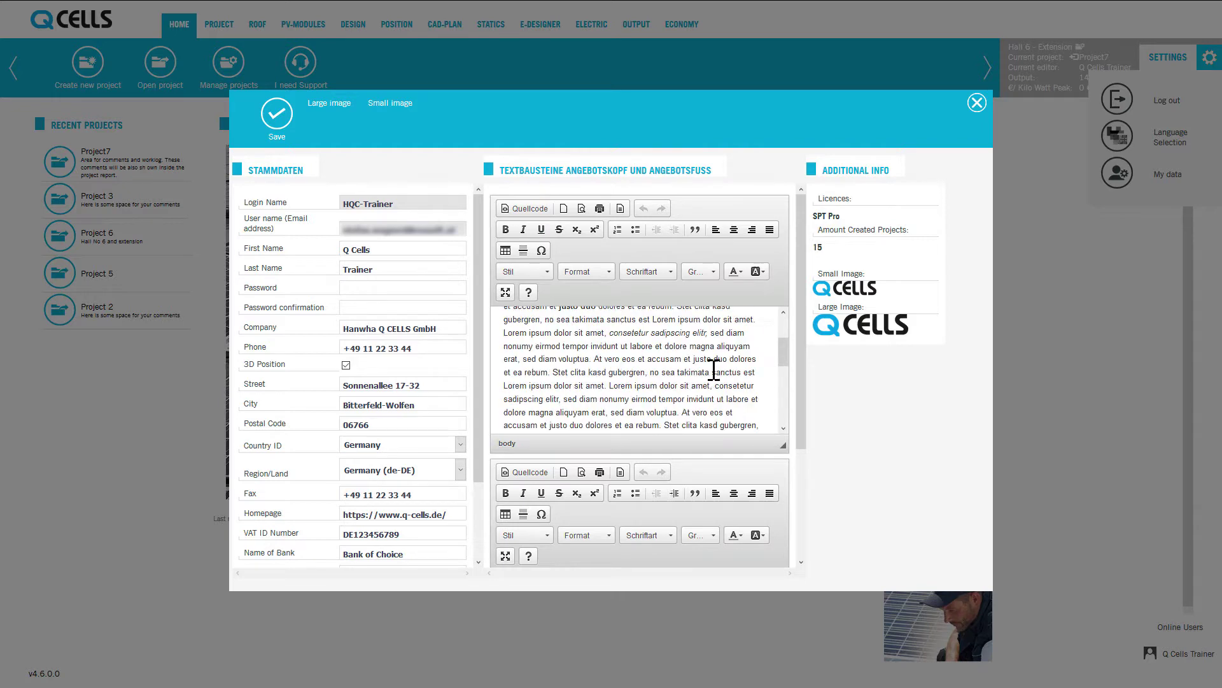
click(977, 104)
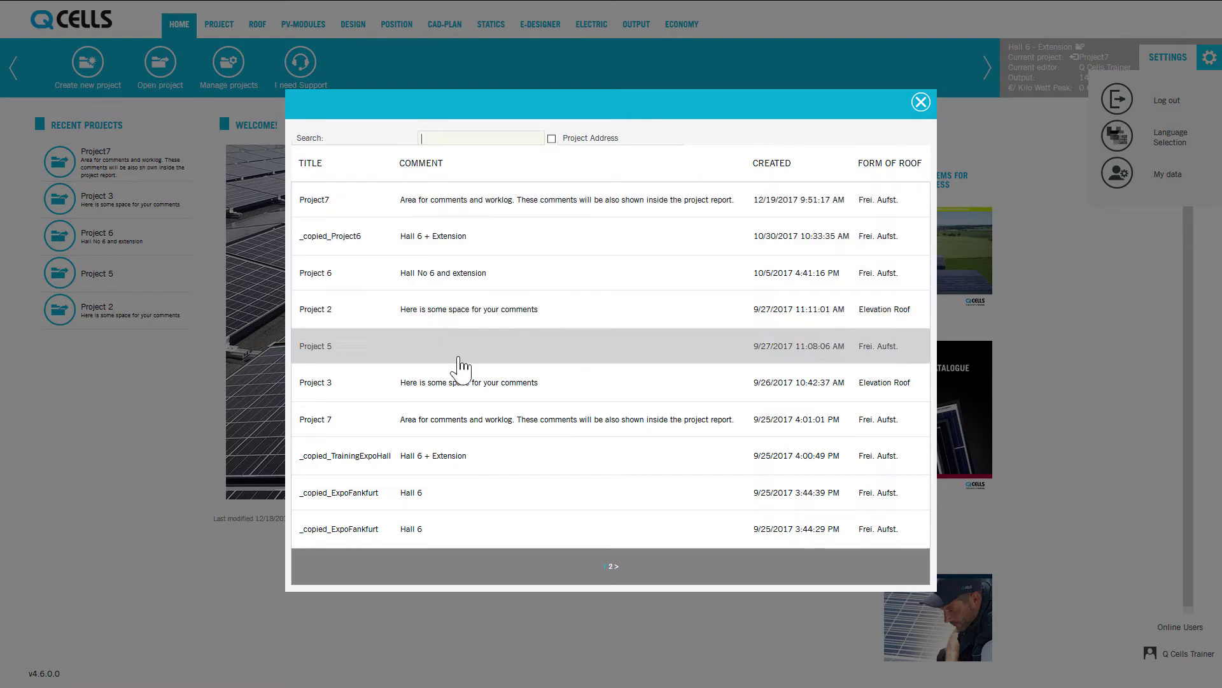
Try a 'project' search, then search by Project Address for 'mannheim' and close the list
click(459, 138)
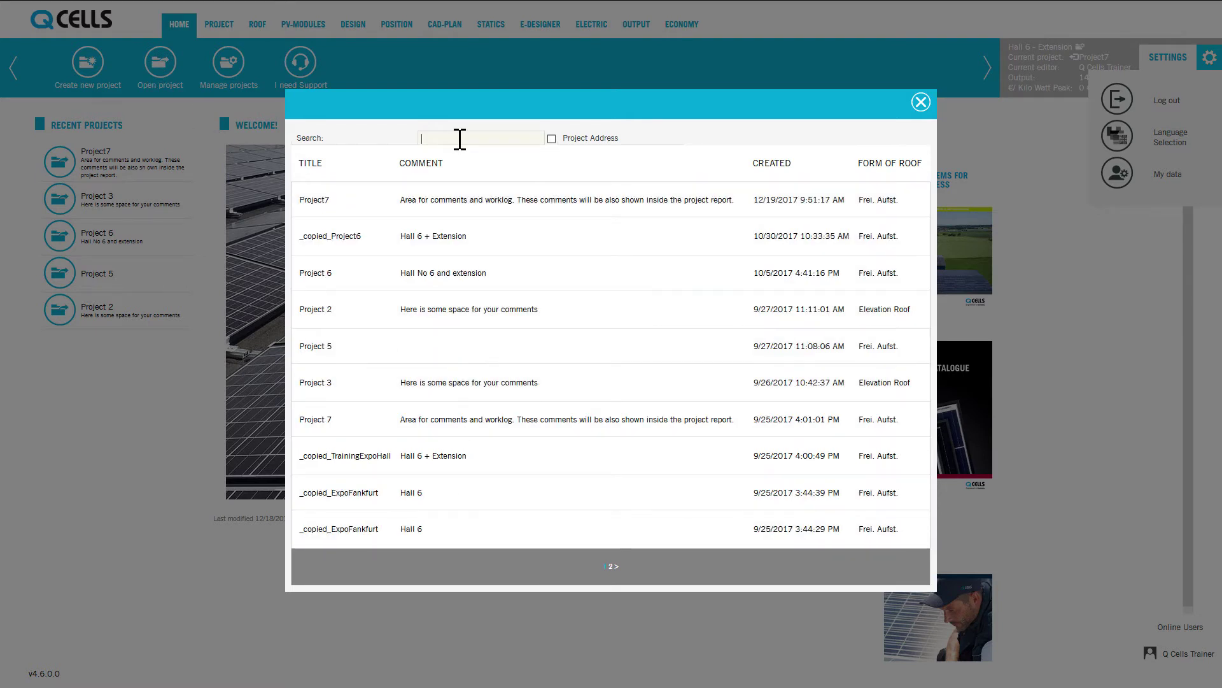
text(project)
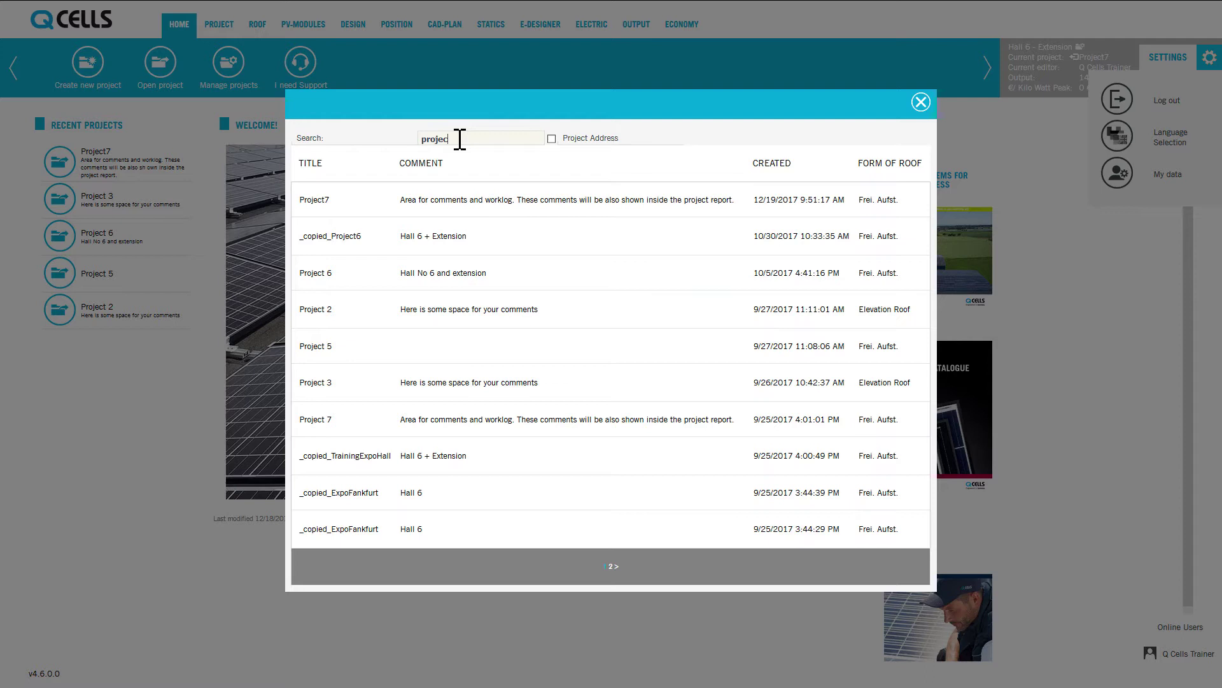
key(BackSpace)
key(BackSpace)
key(BackSpace)
key(BackSpace)
key(BackSpace)
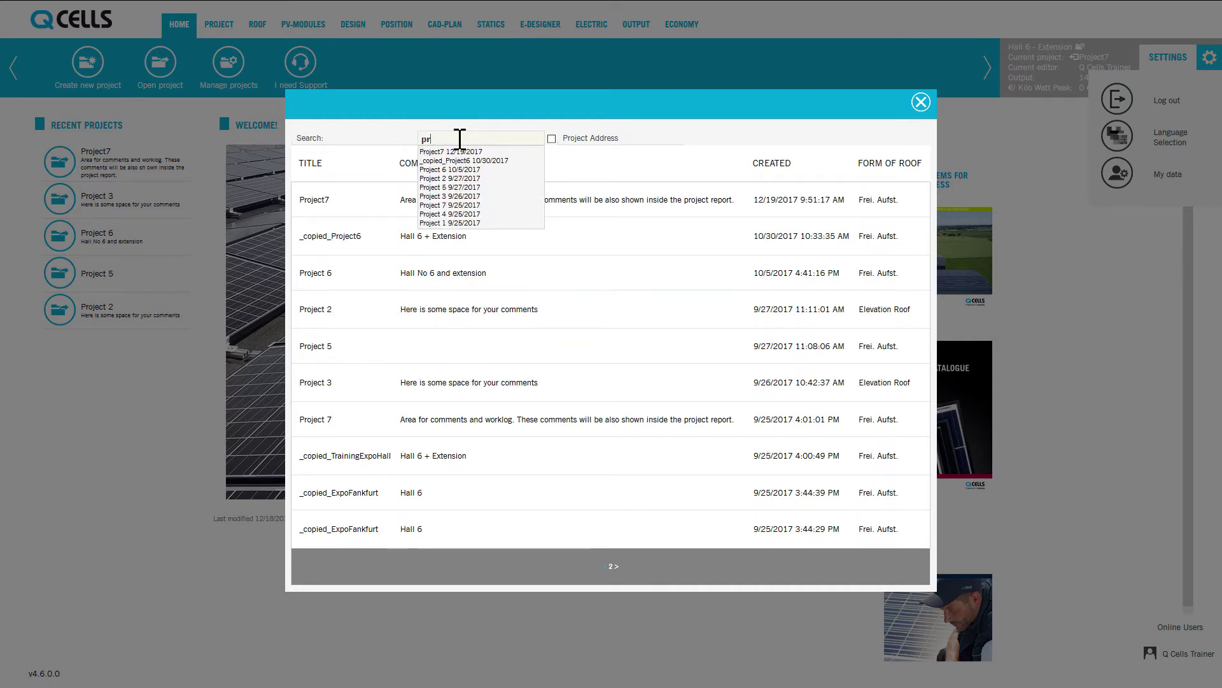
click(551, 138)
click(484, 140)
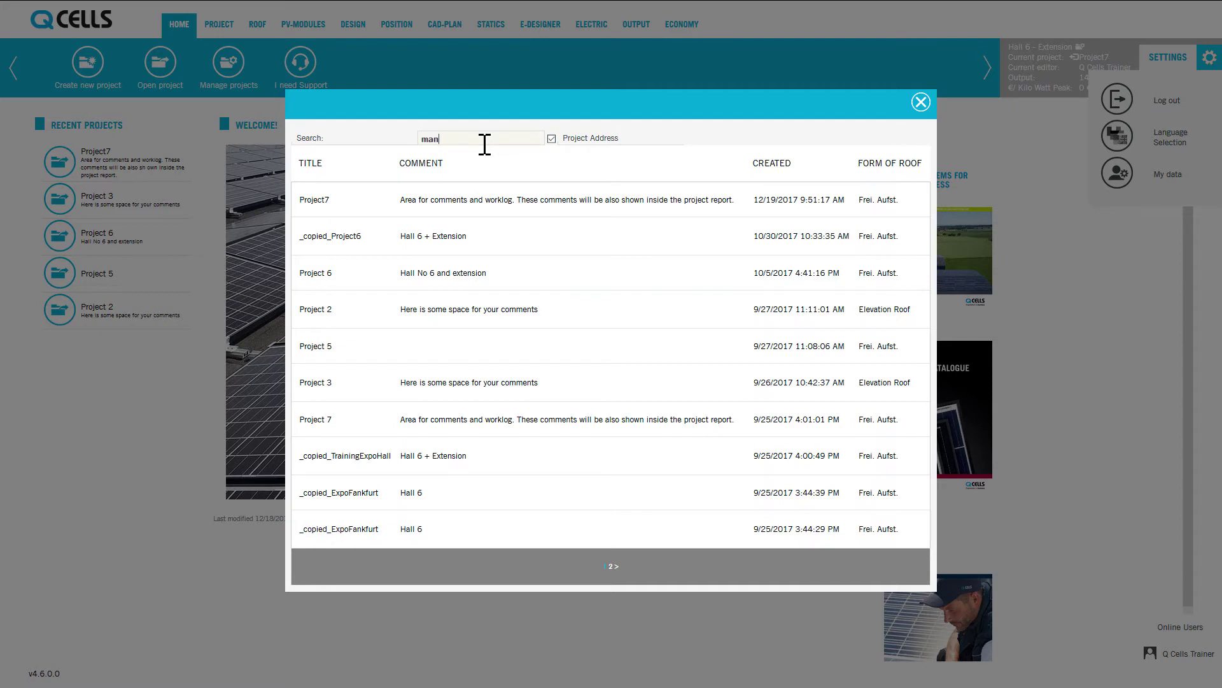
text(mannheim)
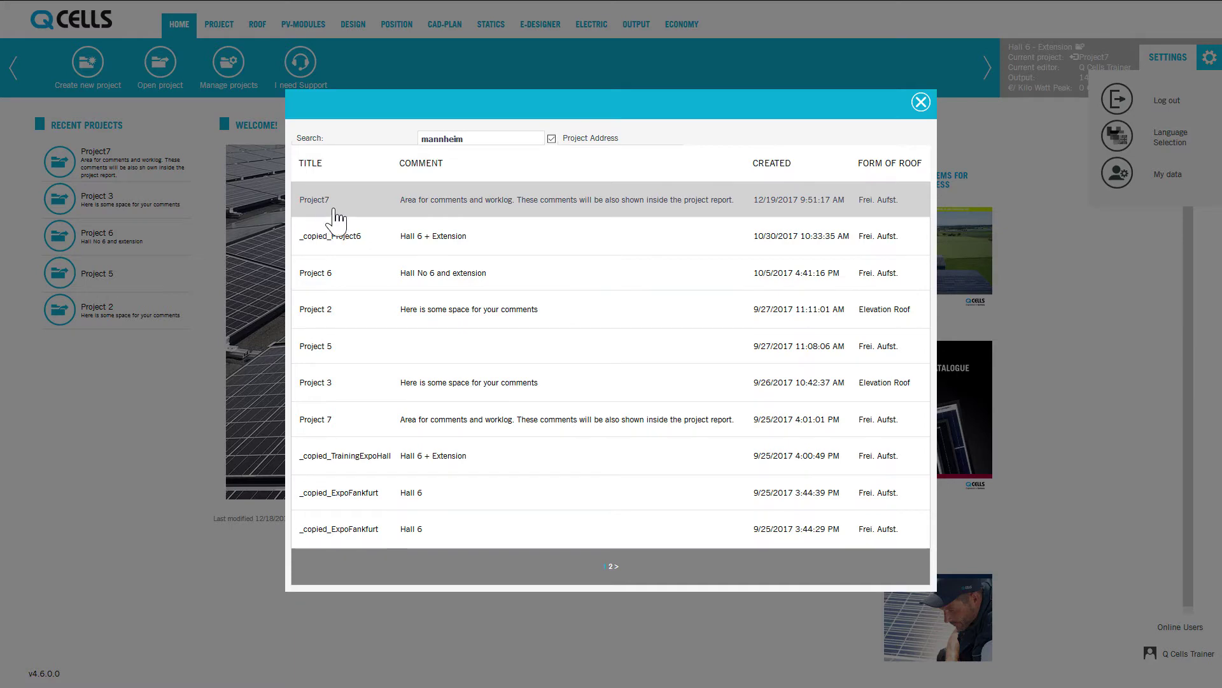
click(921, 103)
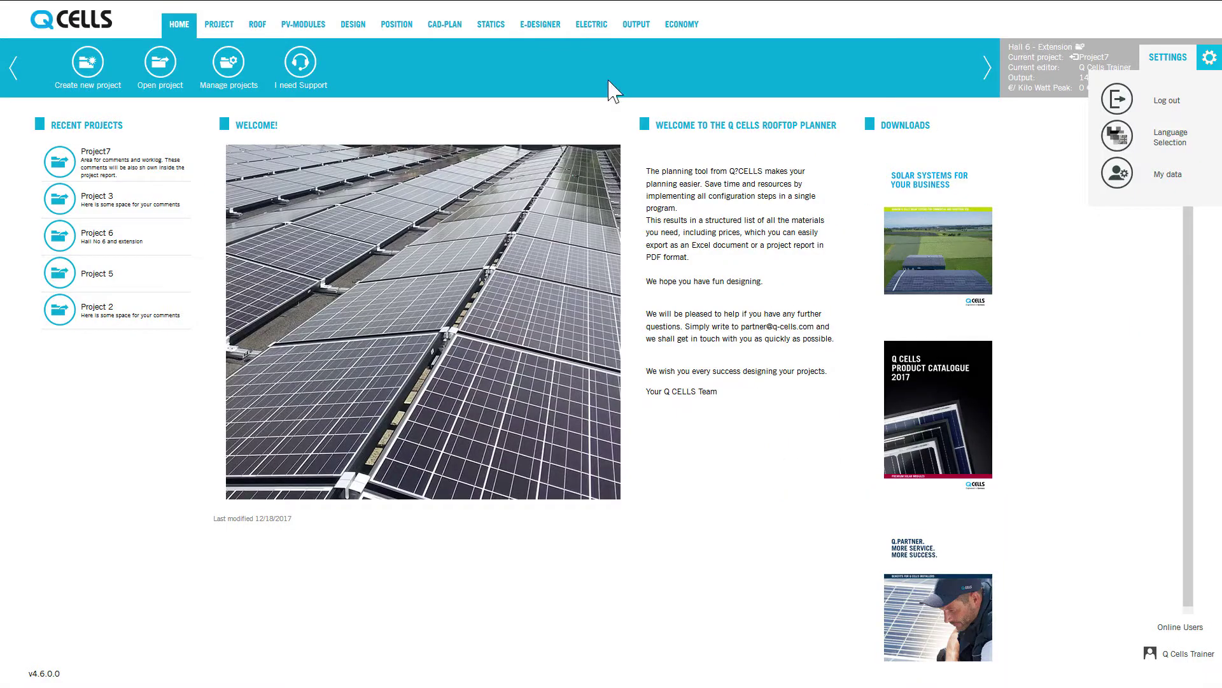
Go to project management and open Project 7's master data
click(230, 64)
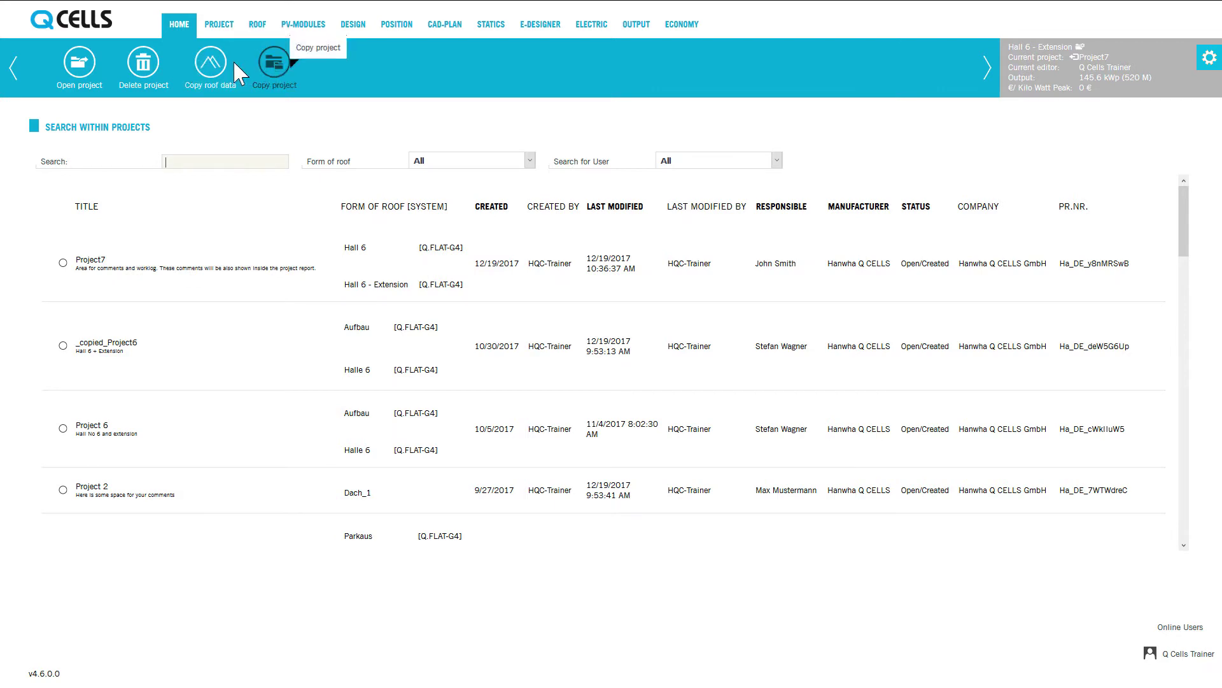
click(219, 24)
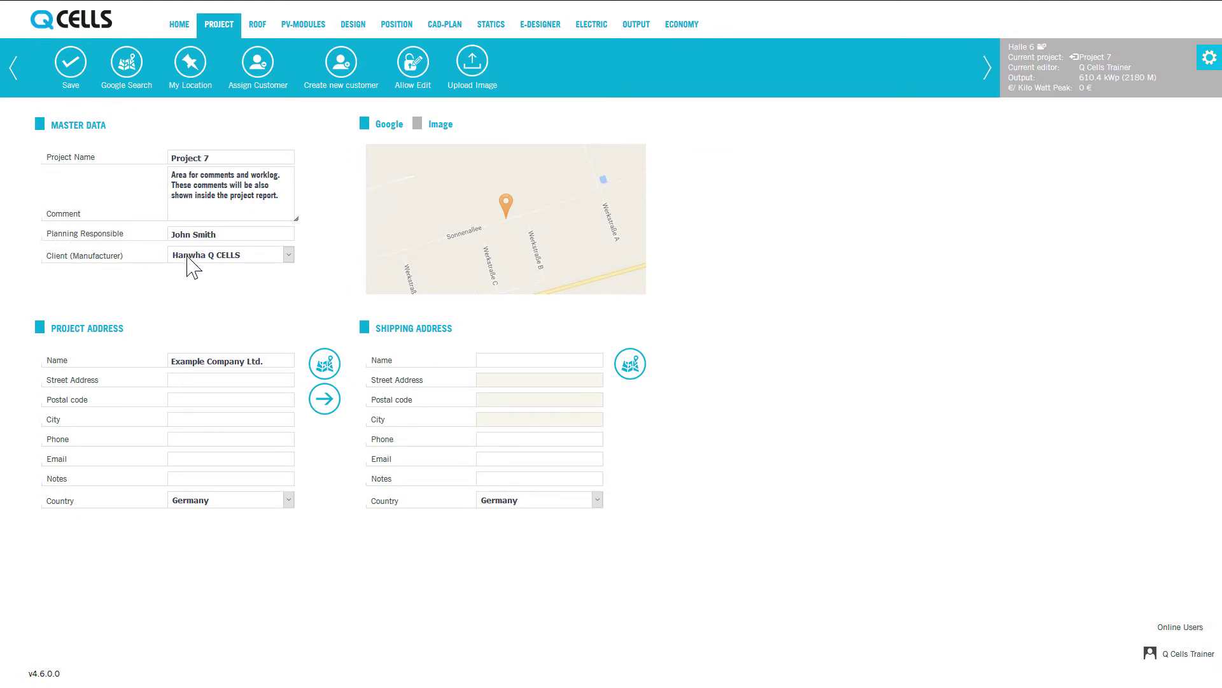
Open the Google map search beside Project 7's Project Address section
click(218, 159)
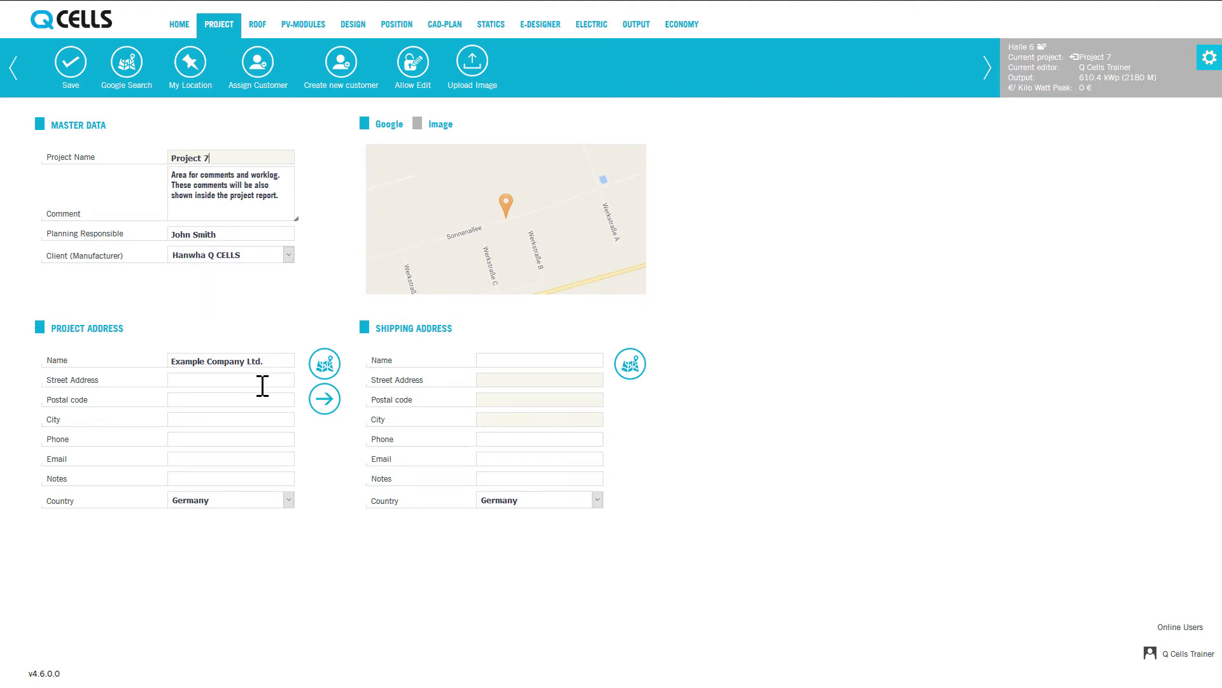
click(324, 367)
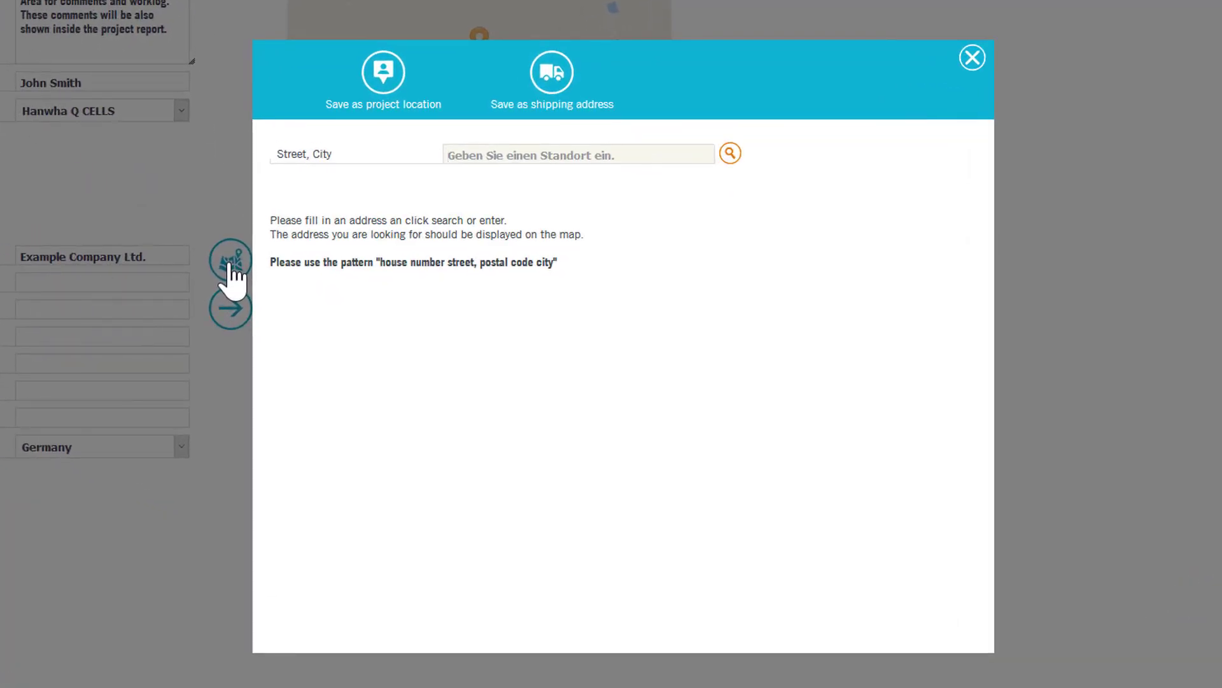
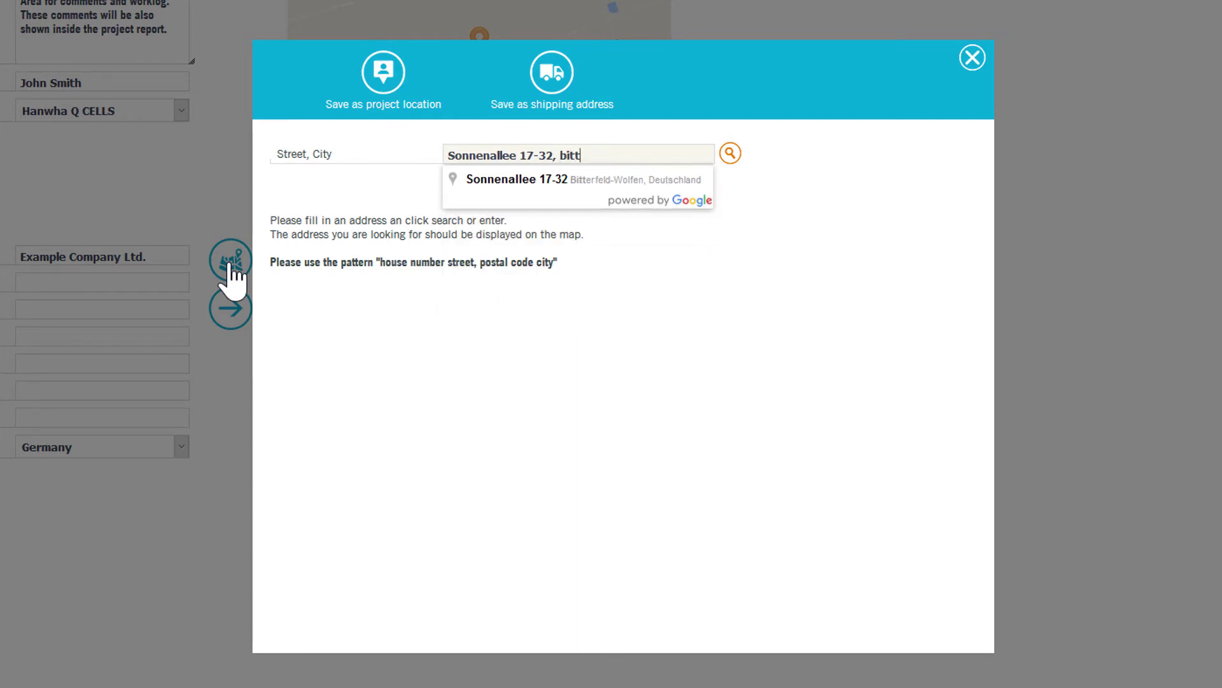
key(Down)
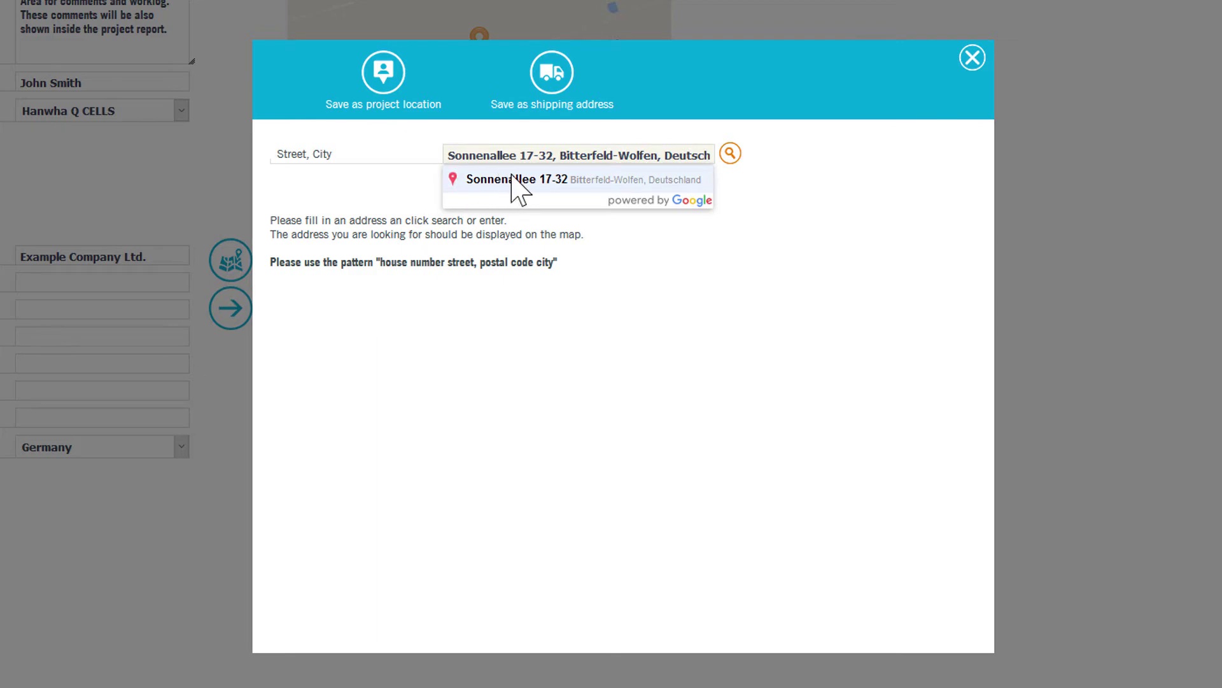
click(518, 179)
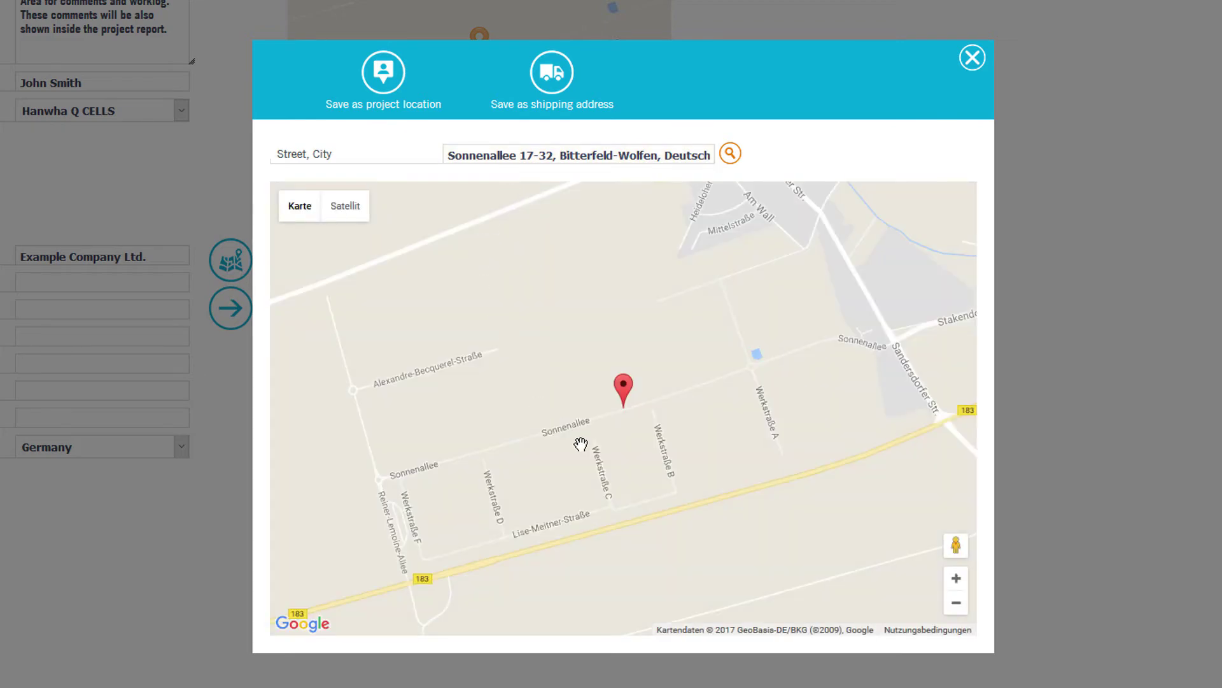
Switch the map to Satellit and pin the exact building site
scroll(627, 422, up, 1)
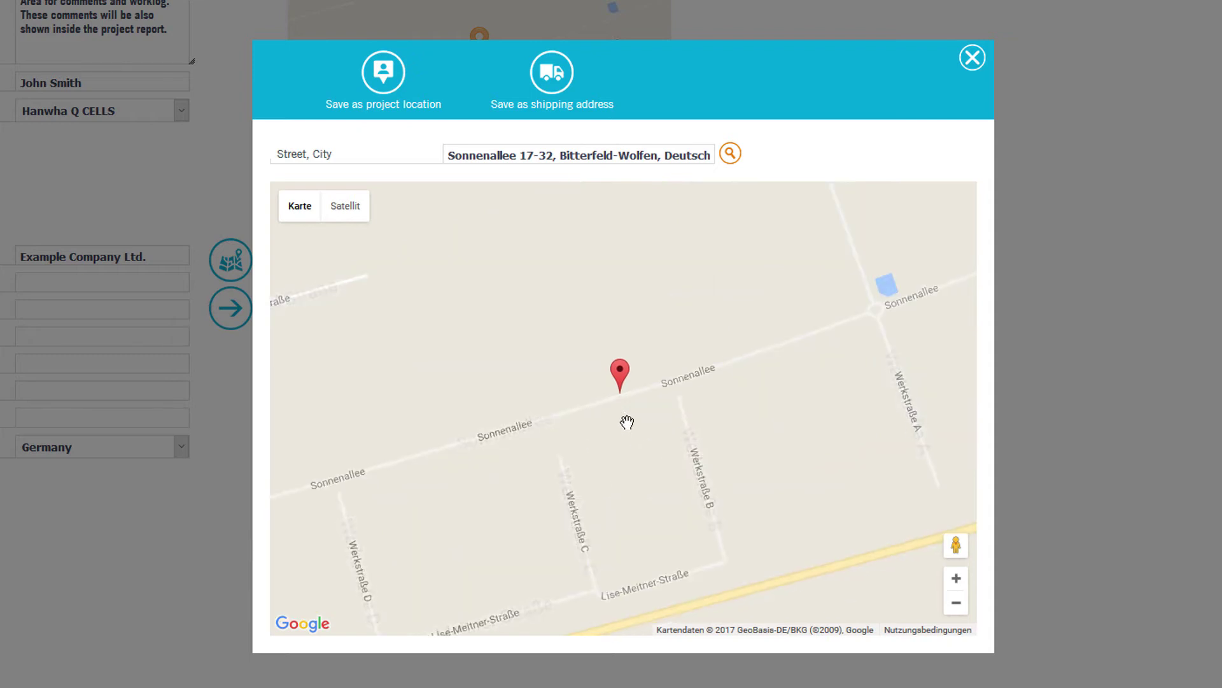
scroll(627, 422, up, 1)
scroll(625, 414, up, 1)
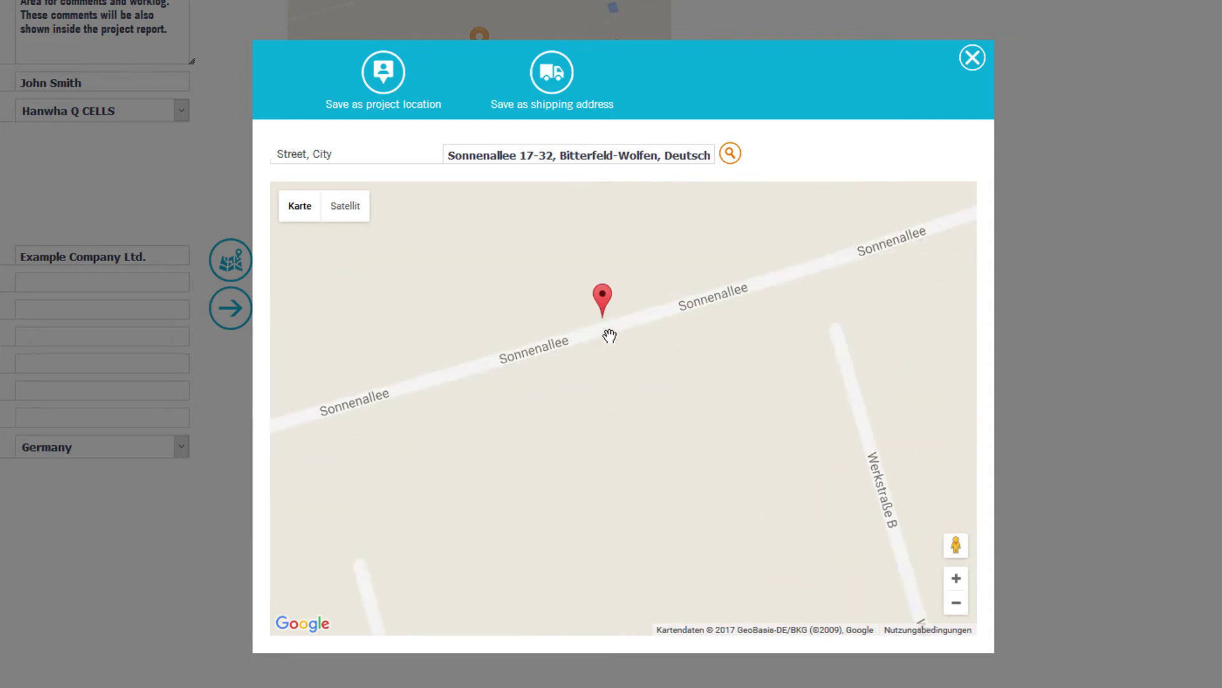
scroll(608, 337, down, 1)
scroll(606, 347, down, 1)
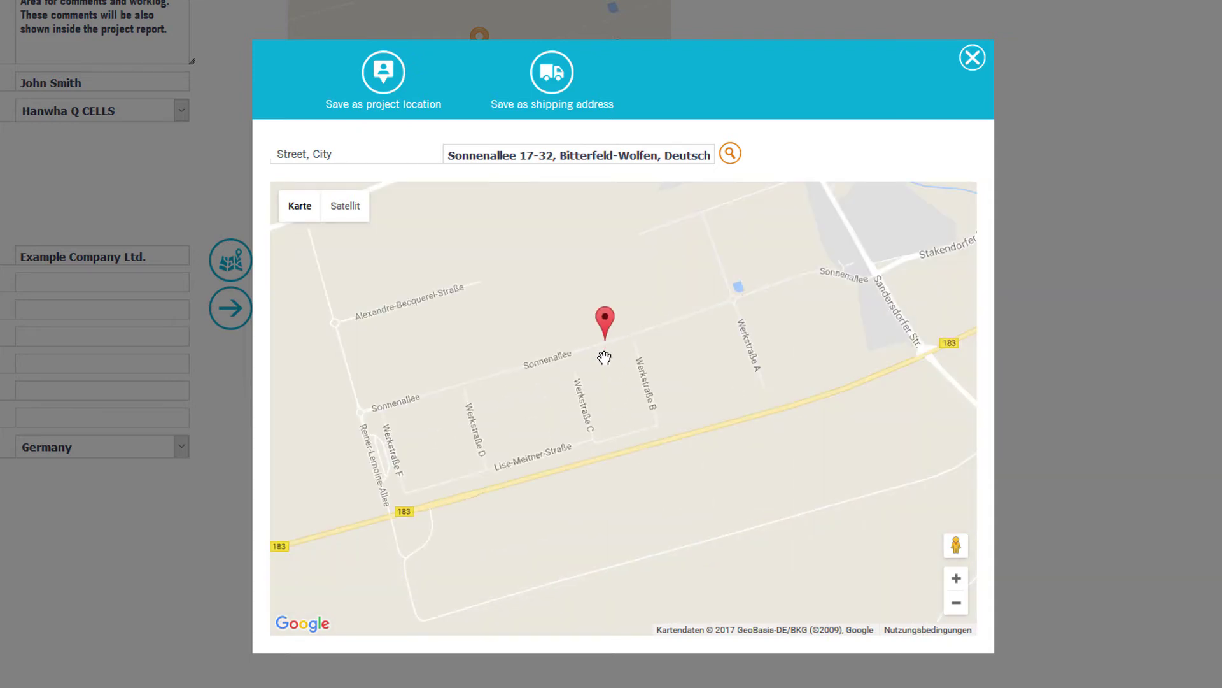
drag(604, 358, 624, 401)
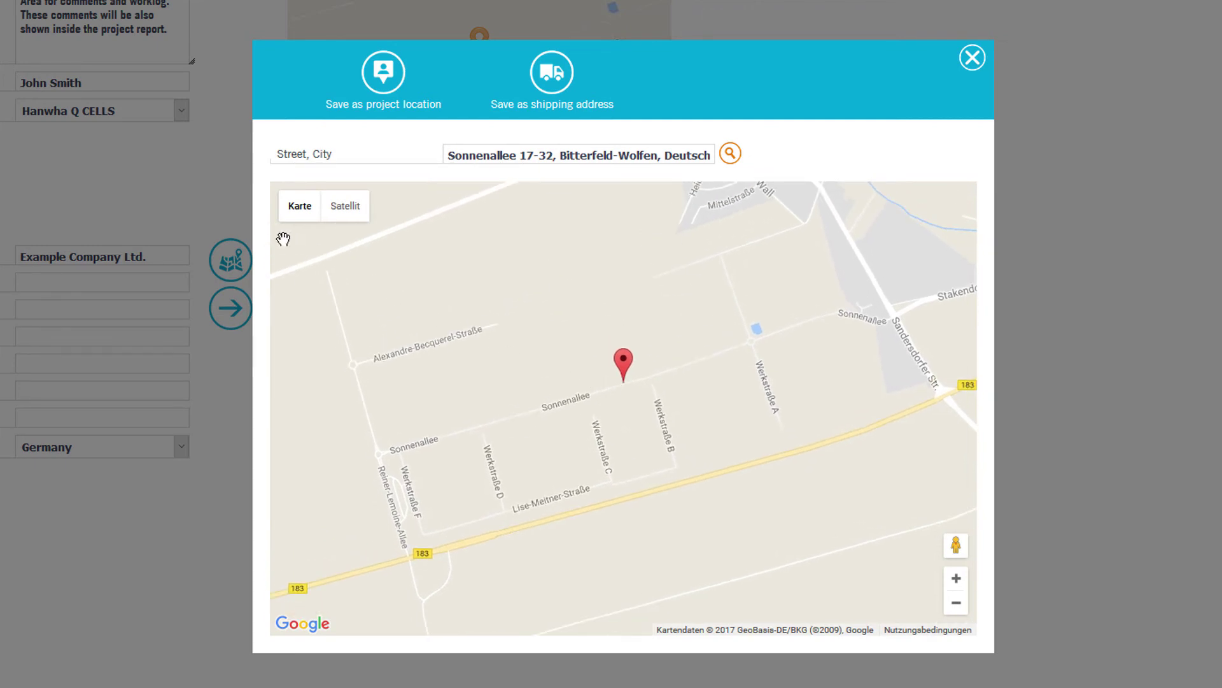
click(351, 207)
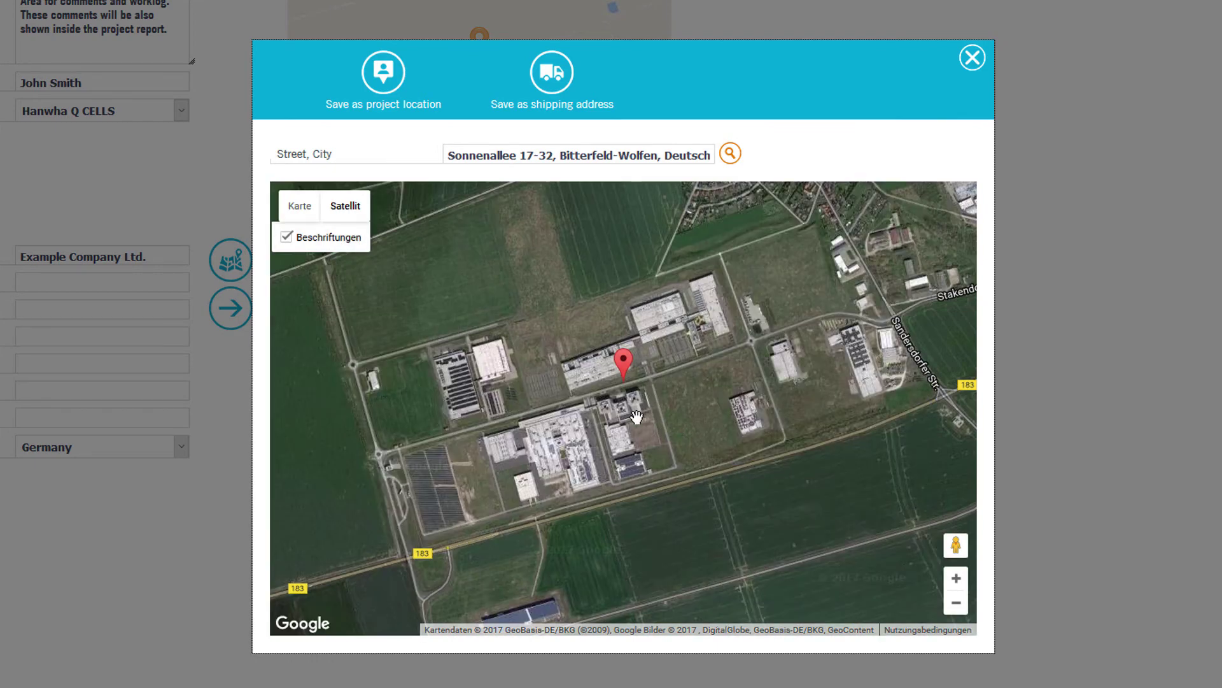
scroll(634, 417, up, 1)
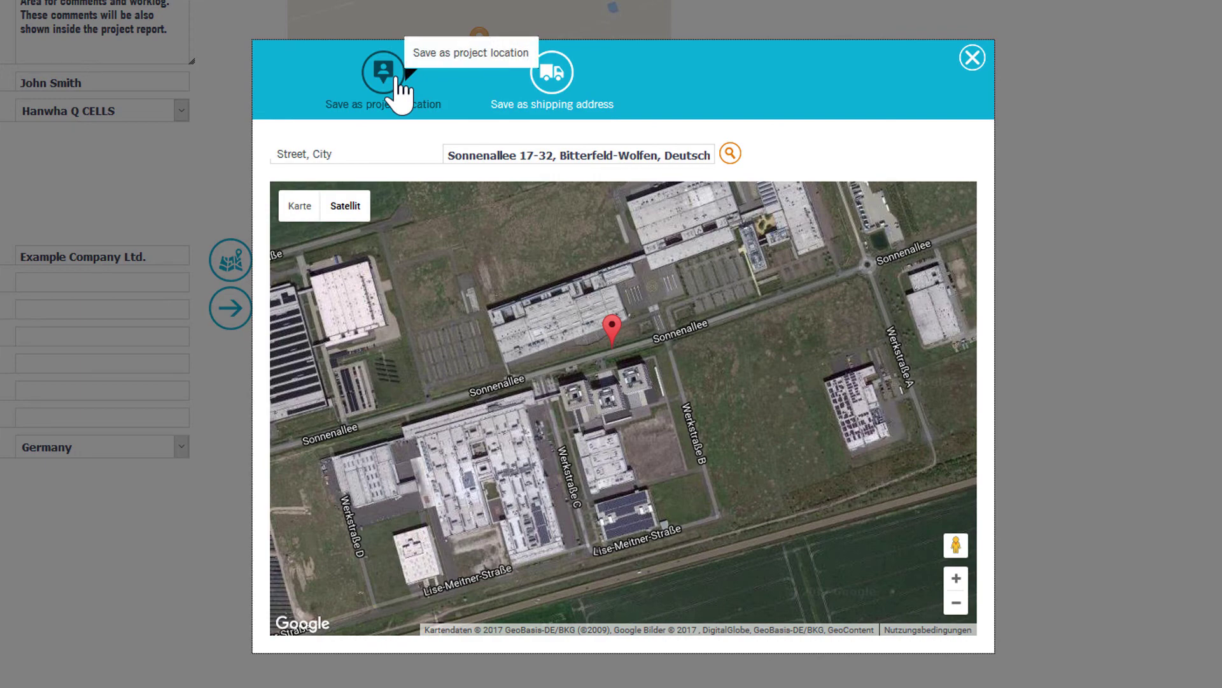
click(493, 449)
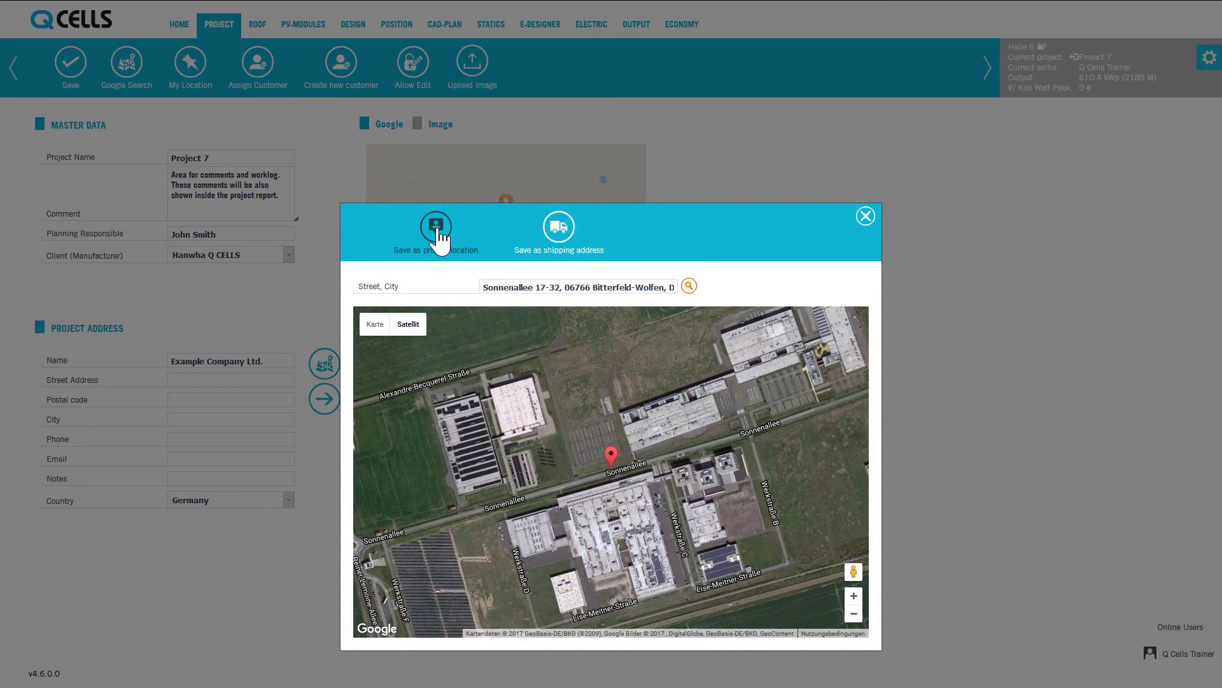
Save the project location, enter the project's phone number, and copy the address to shipping
click(437, 230)
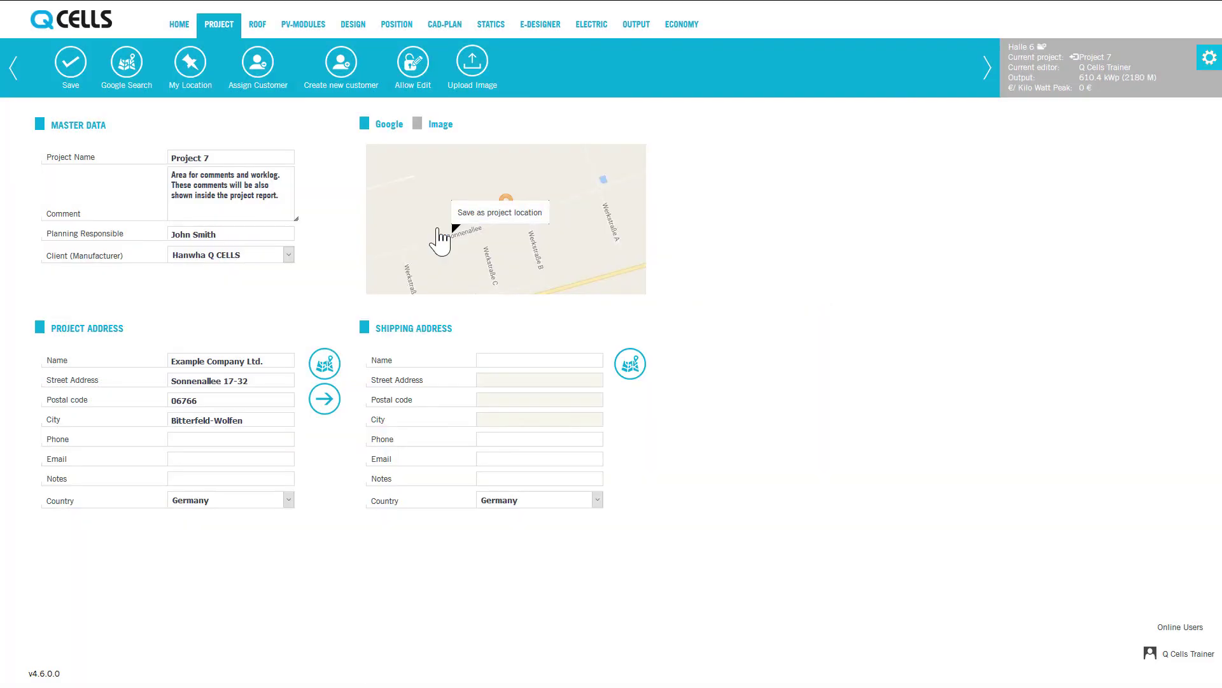
click(253, 441)
text(+4)
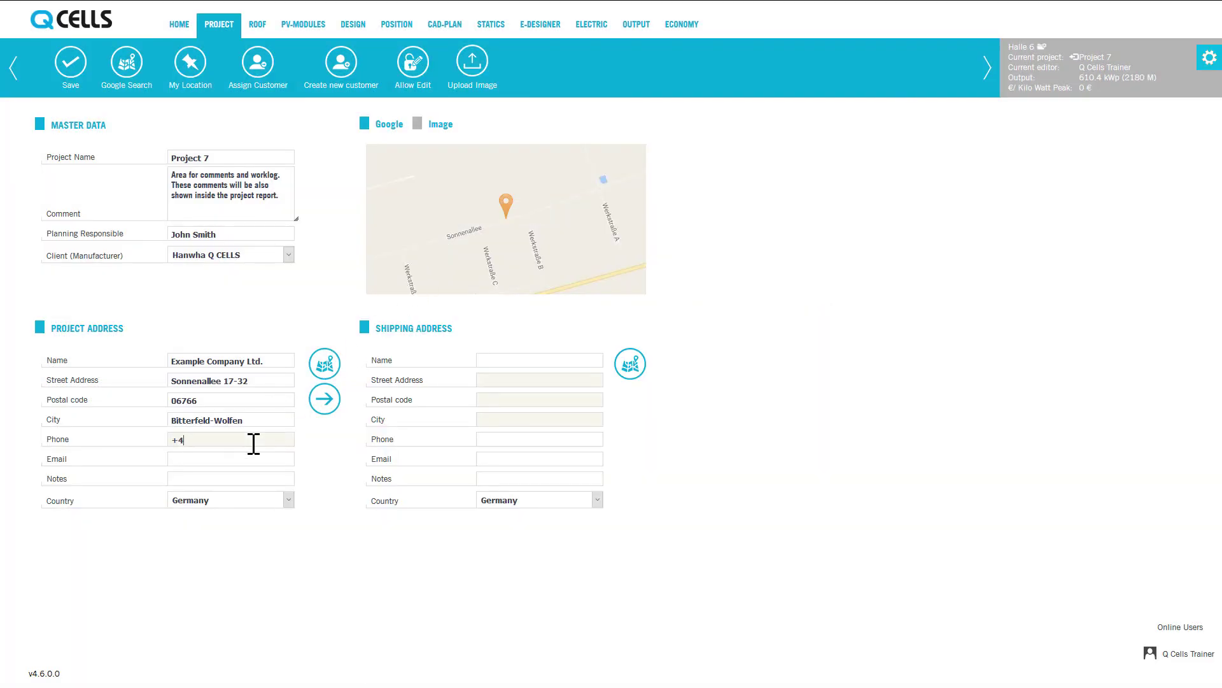
text(9 1234 55 66 77)
click(326, 403)
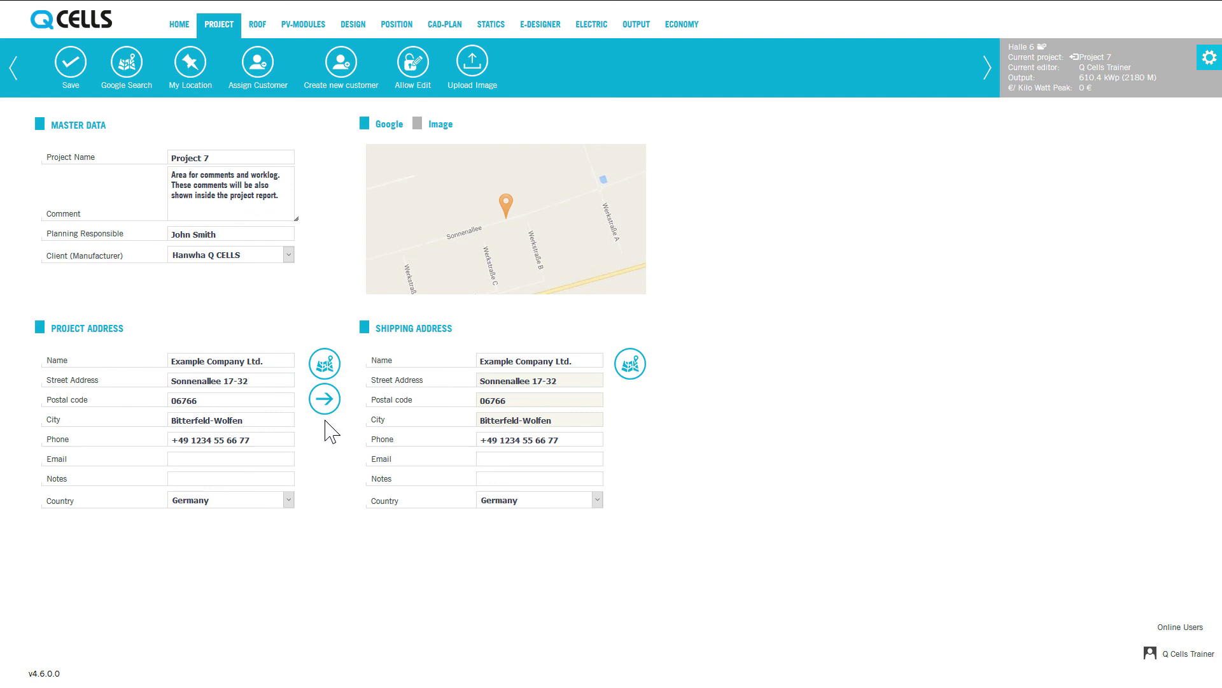
Save Project 7's master data from the Project toolbar
click(70, 75)
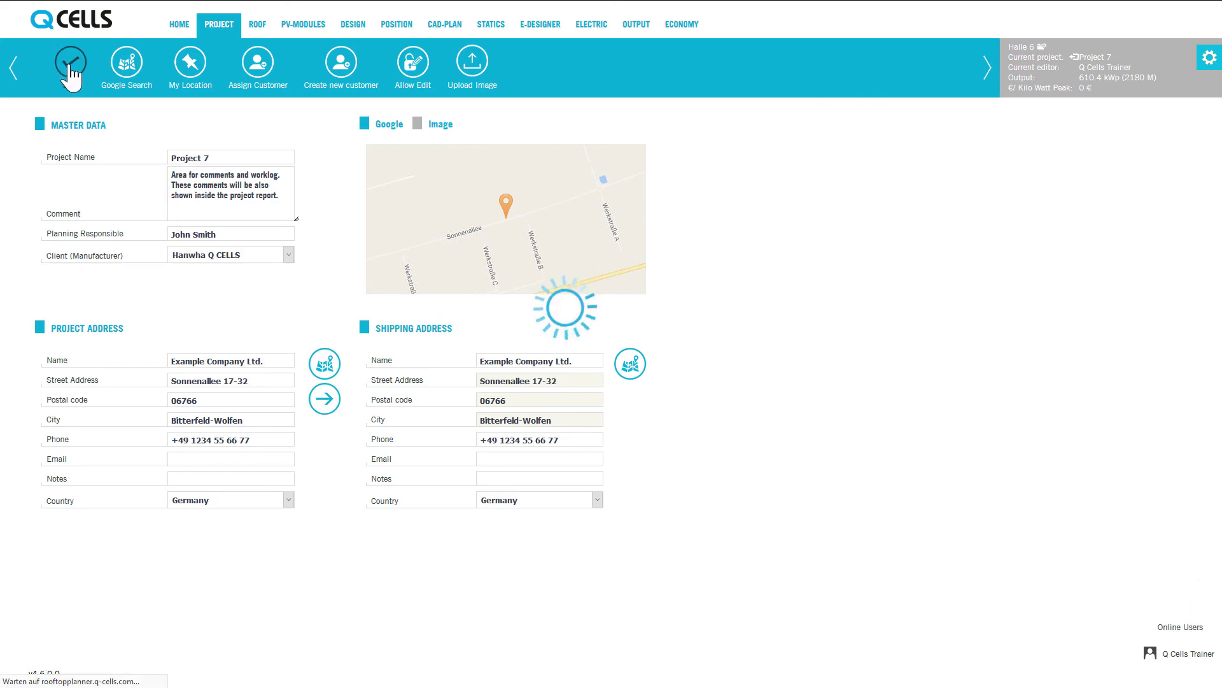